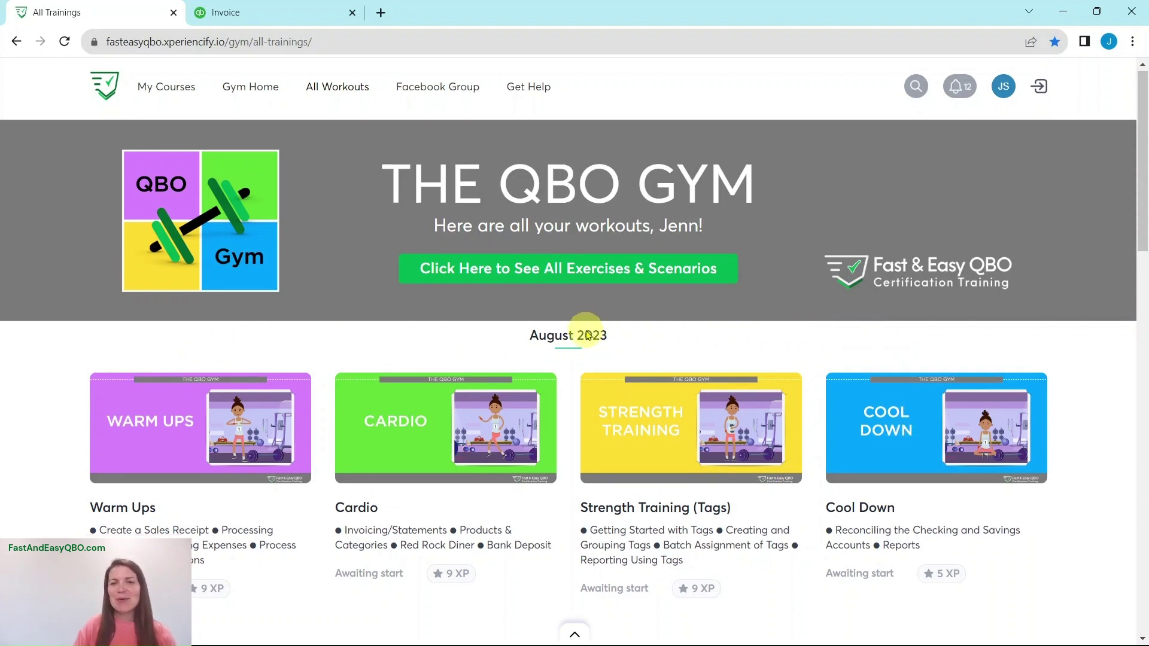
scroll(593, 327, down, 5)
scroll(575, 328, down, 3)
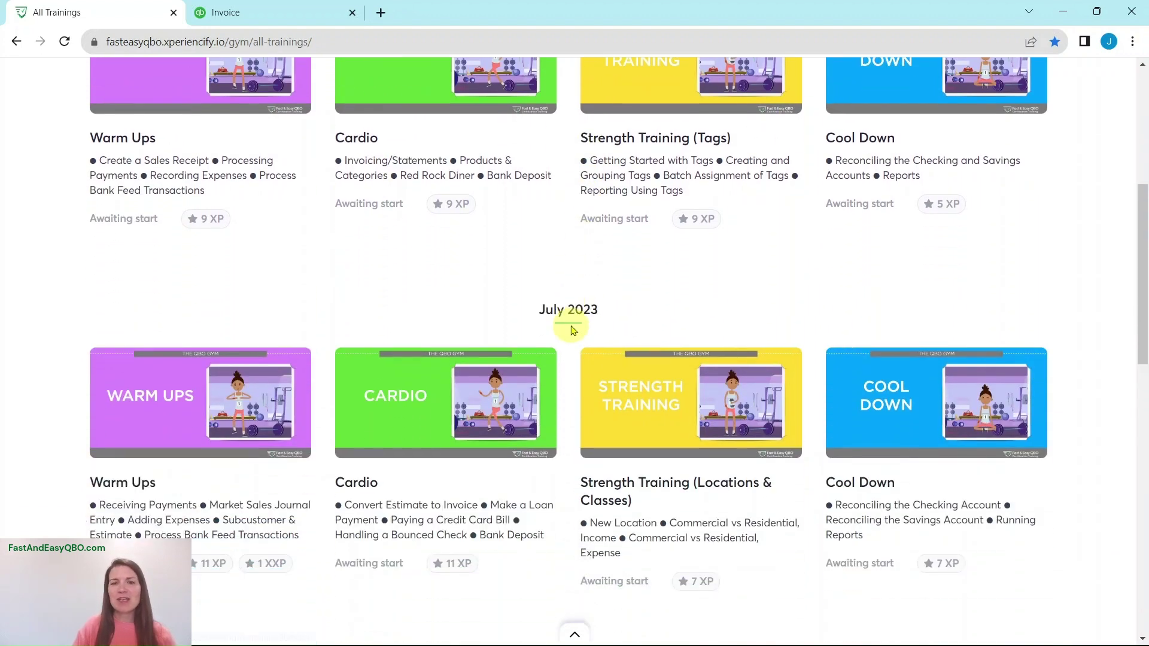
Open the July 2023 Cardio workout and bring up its bank-deposit Hands On Practice
click(395, 414)
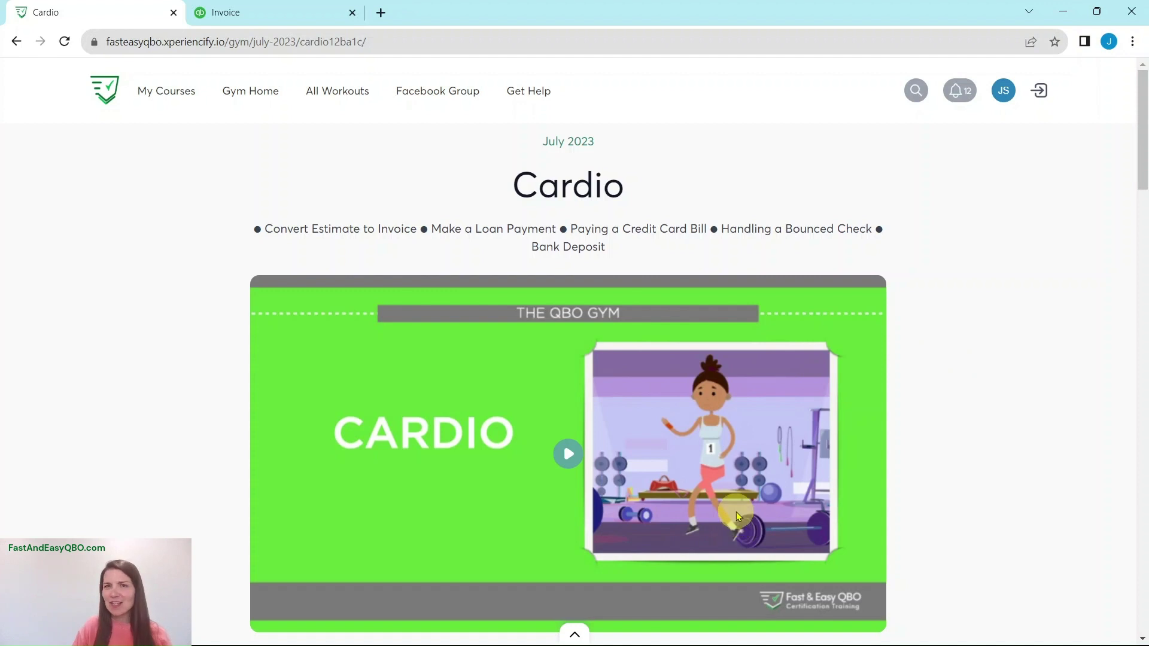
scroll(737, 512, down, 5)
scroll(750, 506, down, 3)
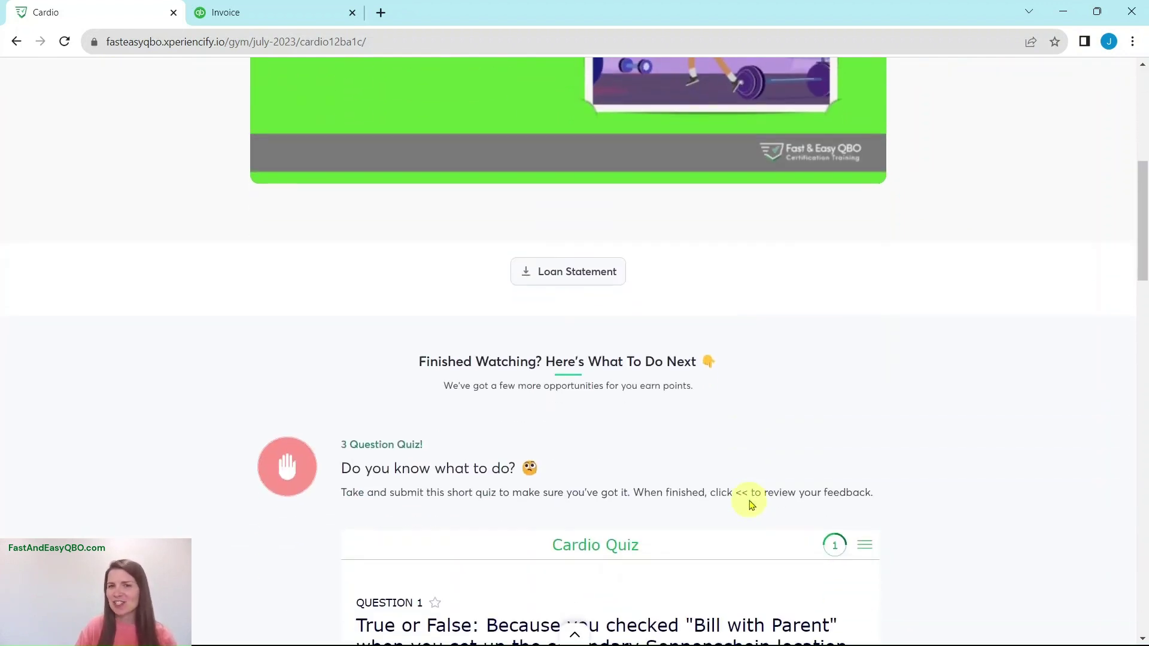
scroll(750, 505, down, 3)
scroll(751, 505, down, 3)
scroll(746, 494, down, 1)
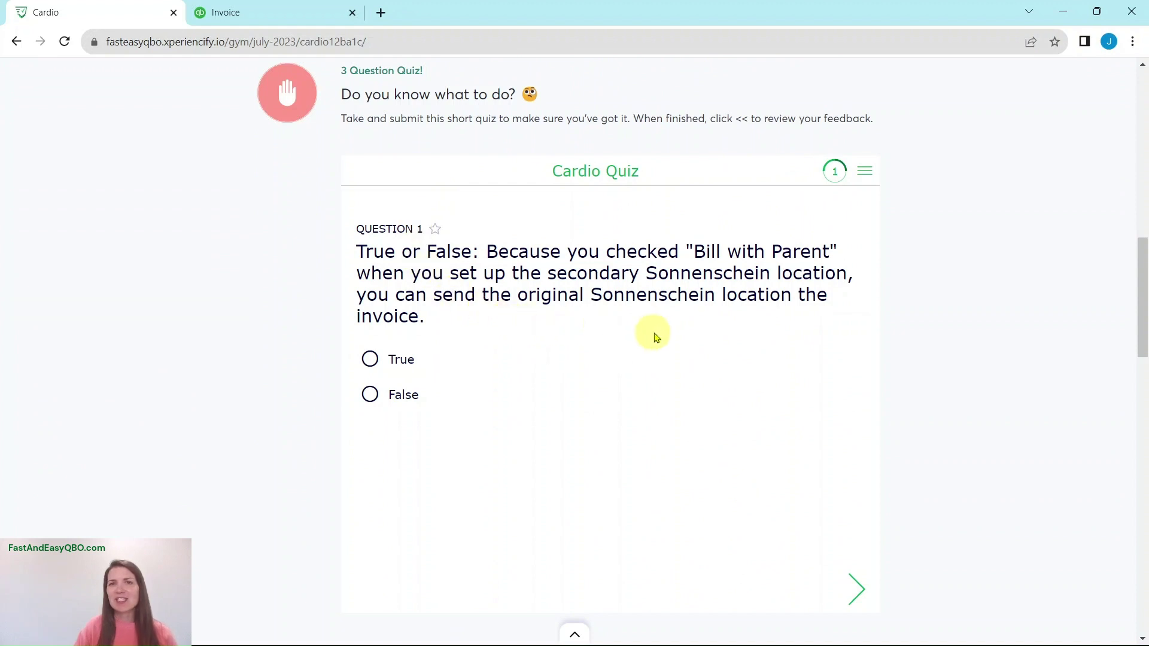
scroll(664, 338, down, 3)
scroll(664, 338, down, 5)
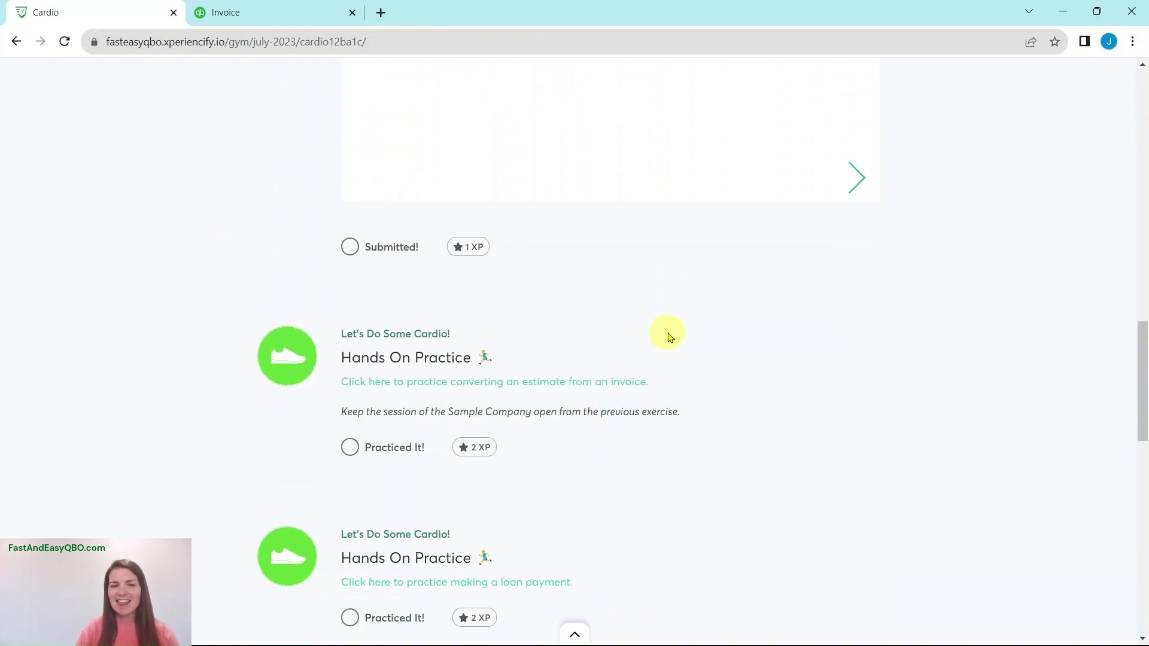
scroll(664, 337, down, 1)
scroll(668, 338, down, 4)
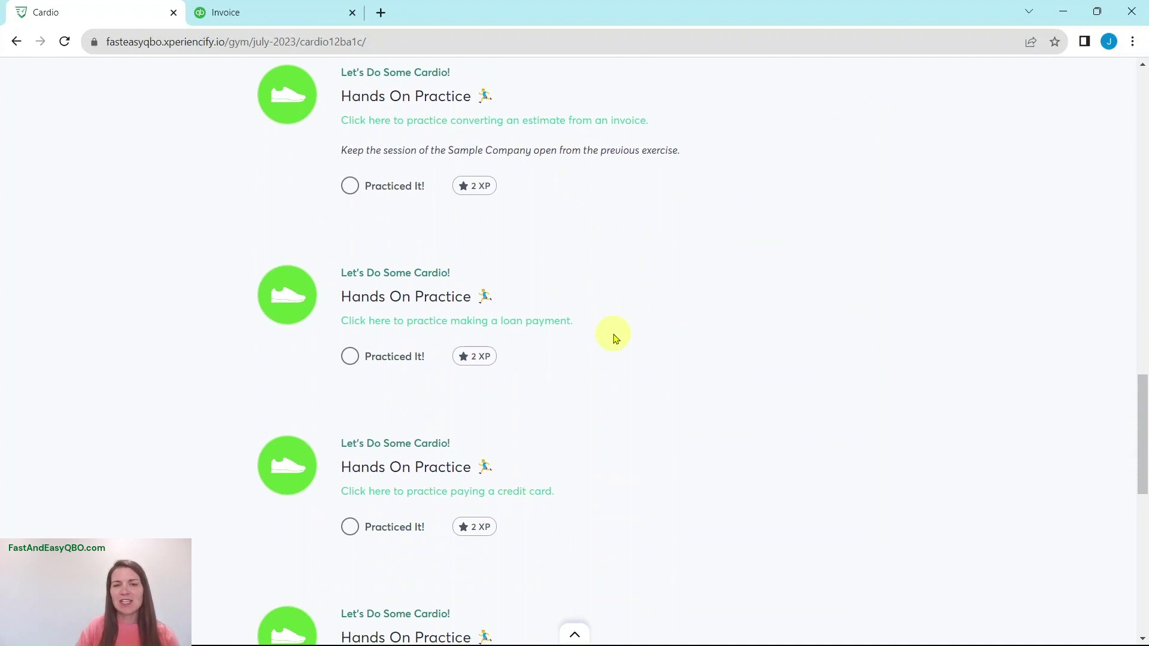
scroll(615, 338, down, 3)
scroll(616, 337, down, 1)
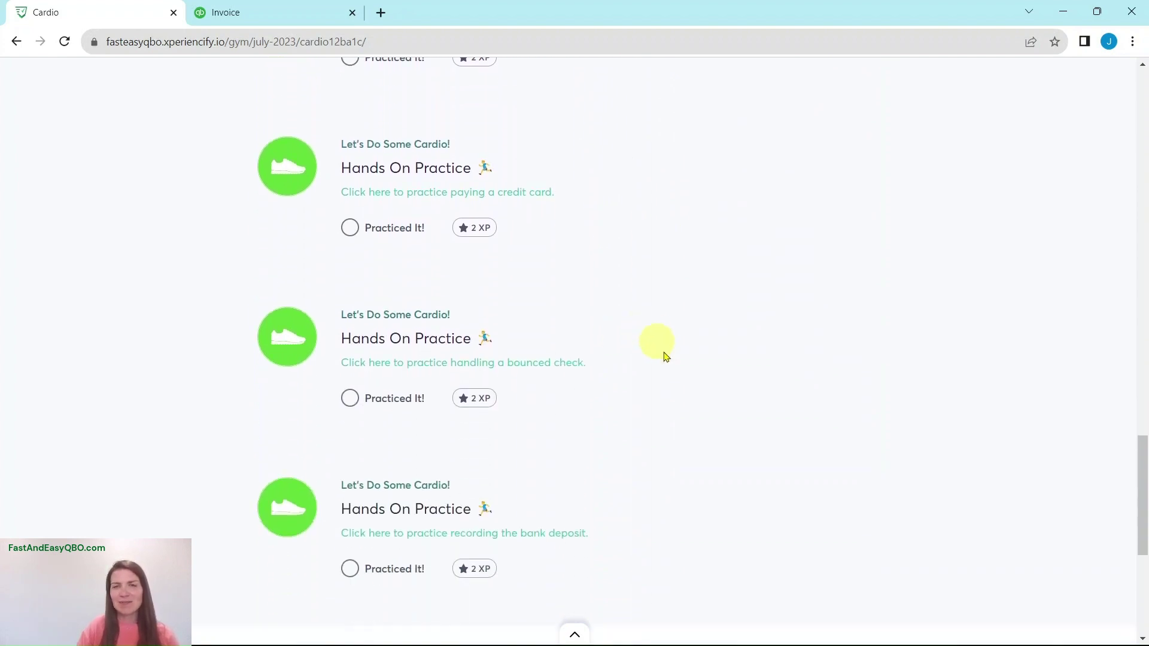
scroll(687, 375, down, 2)
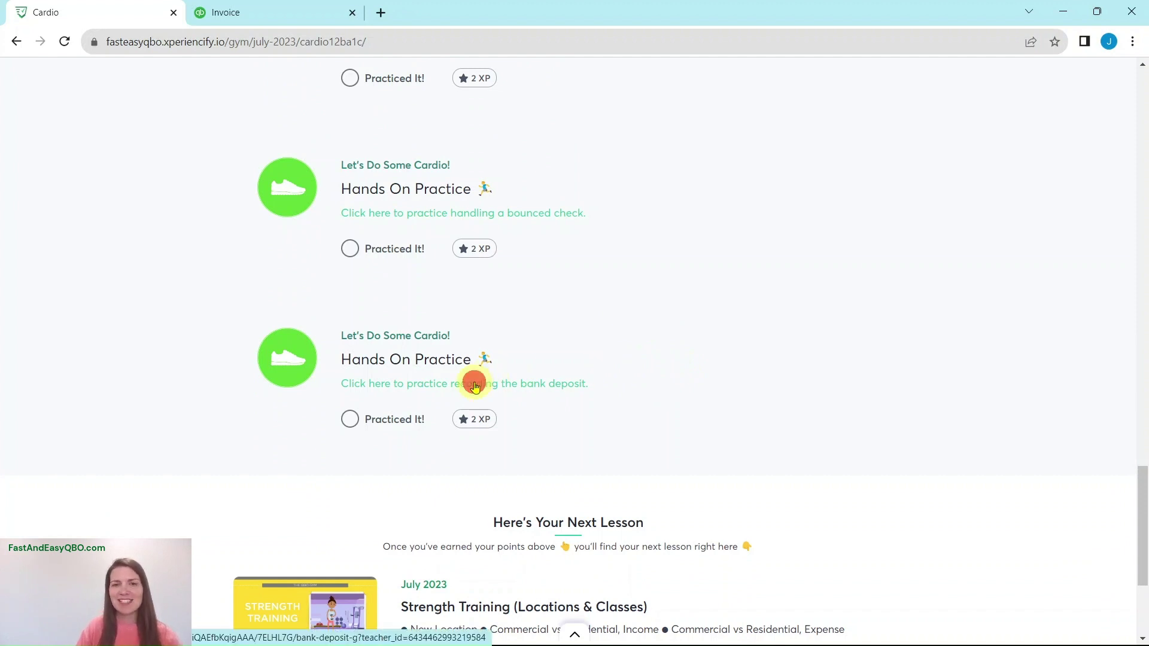
Review the Bank Deposit scenario and its linked Market Sales and Receiving Payments exercises, then reach Step 1
click(475, 387)
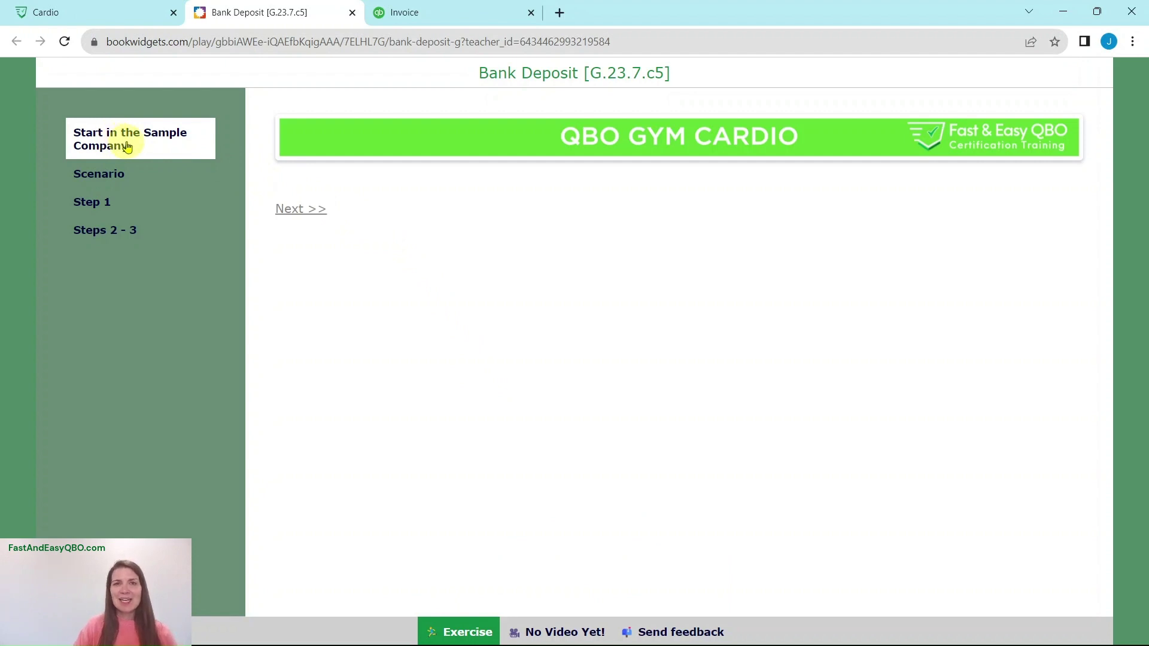
click(108, 175)
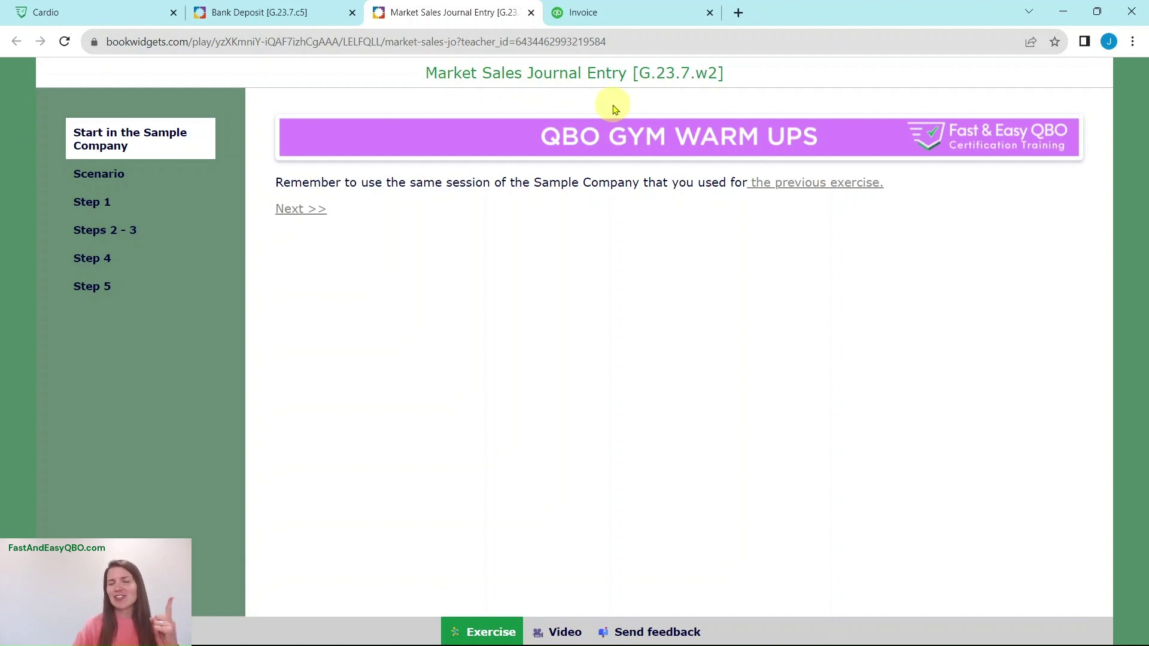
click(530, 12)
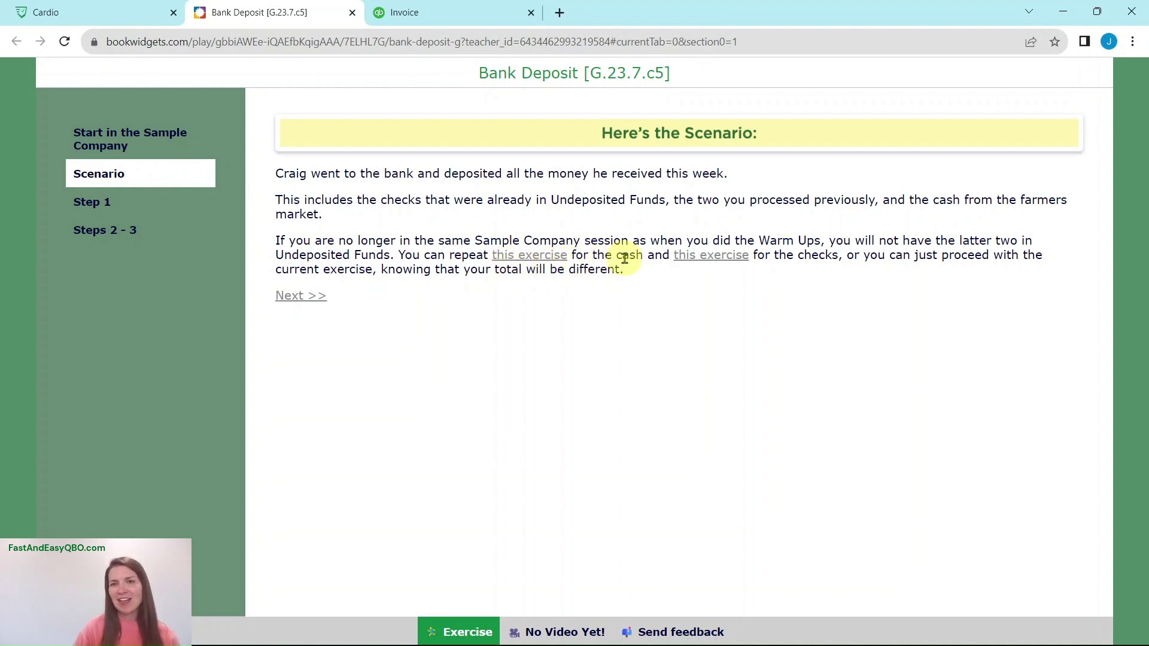
click(719, 261)
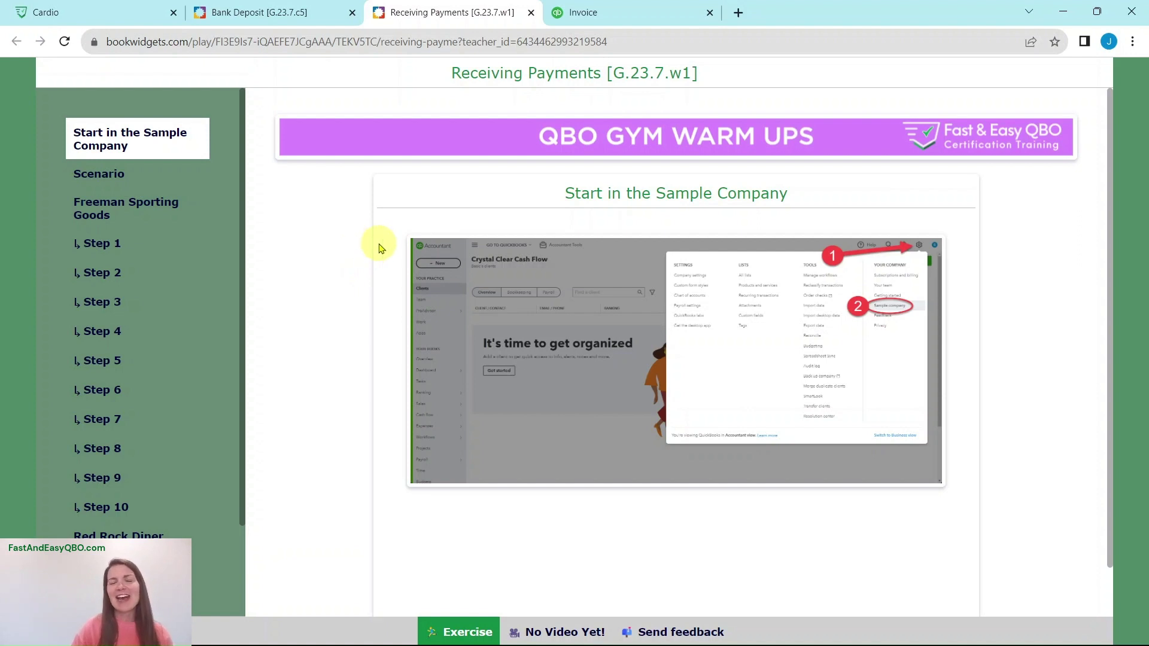
click(530, 12)
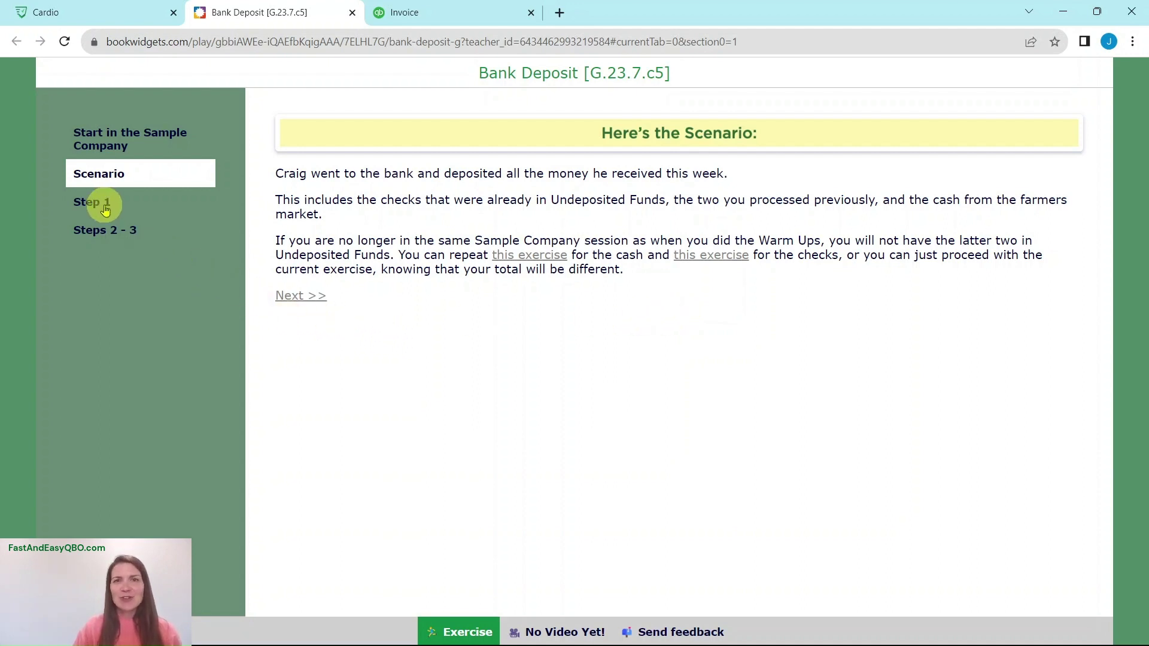
click(104, 206)
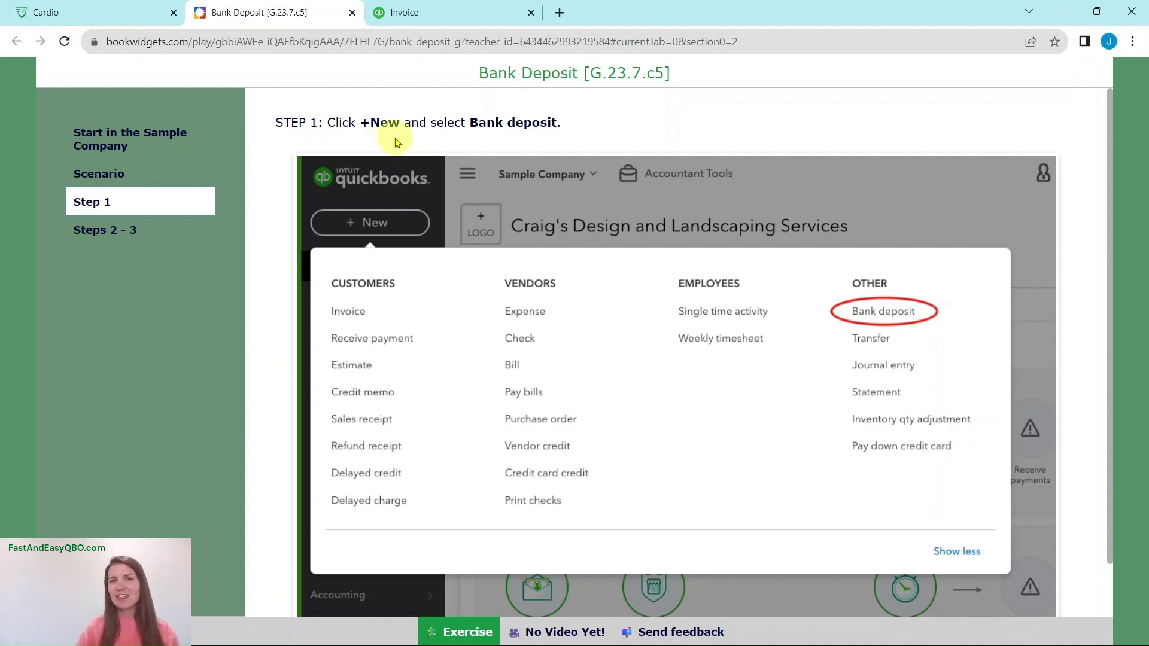
Start a new Bank Deposit in the QuickBooks sample company, listing six payments to deposit
click(467, 13)
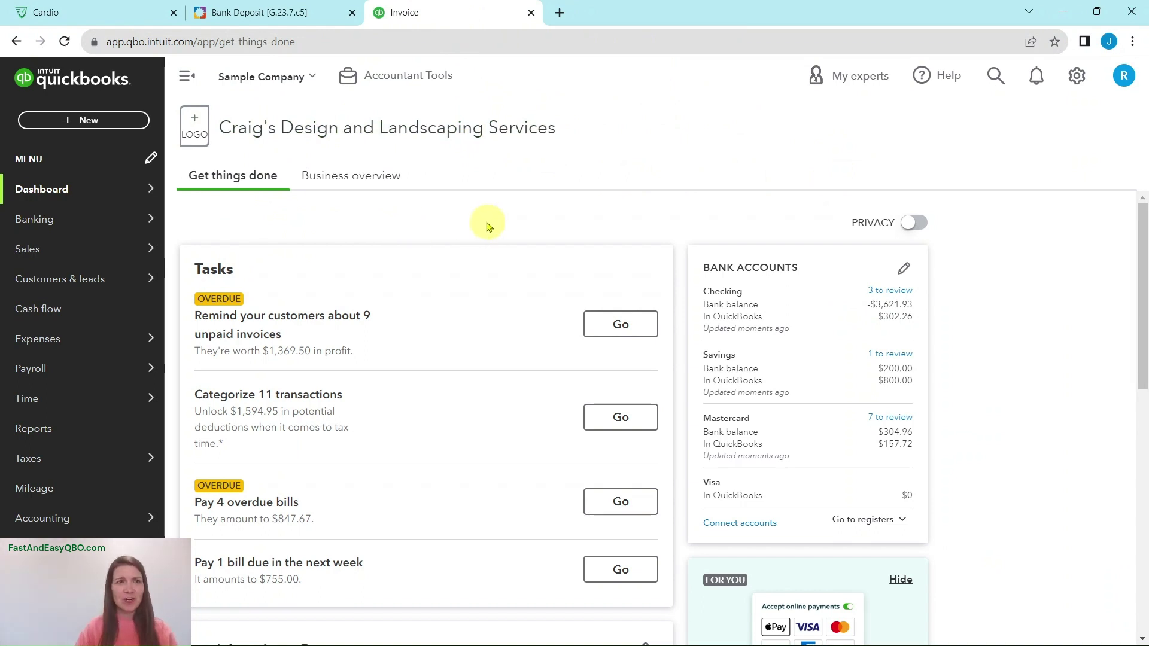
click(74, 124)
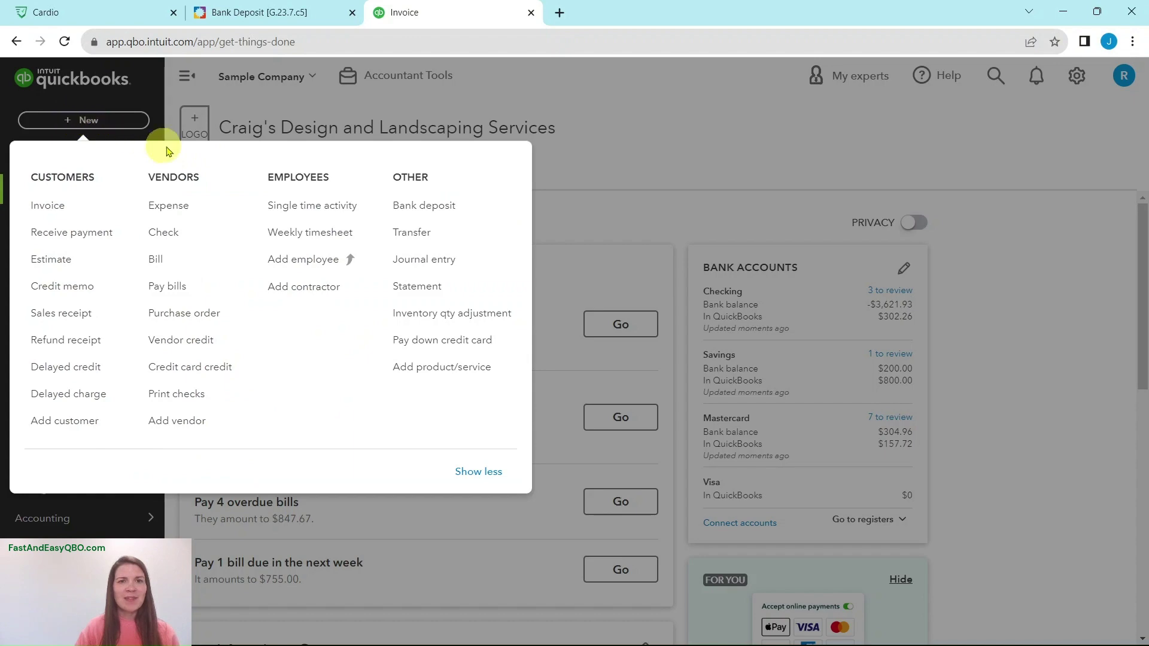
click(413, 209)
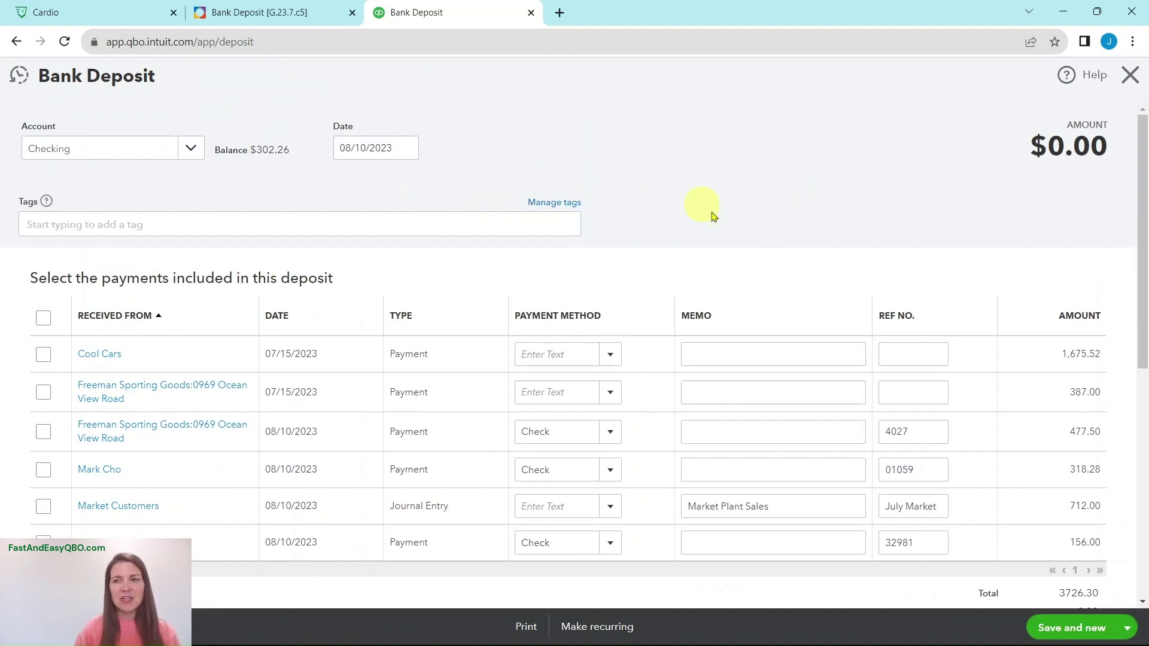
scroll(719, 247, down, 2)
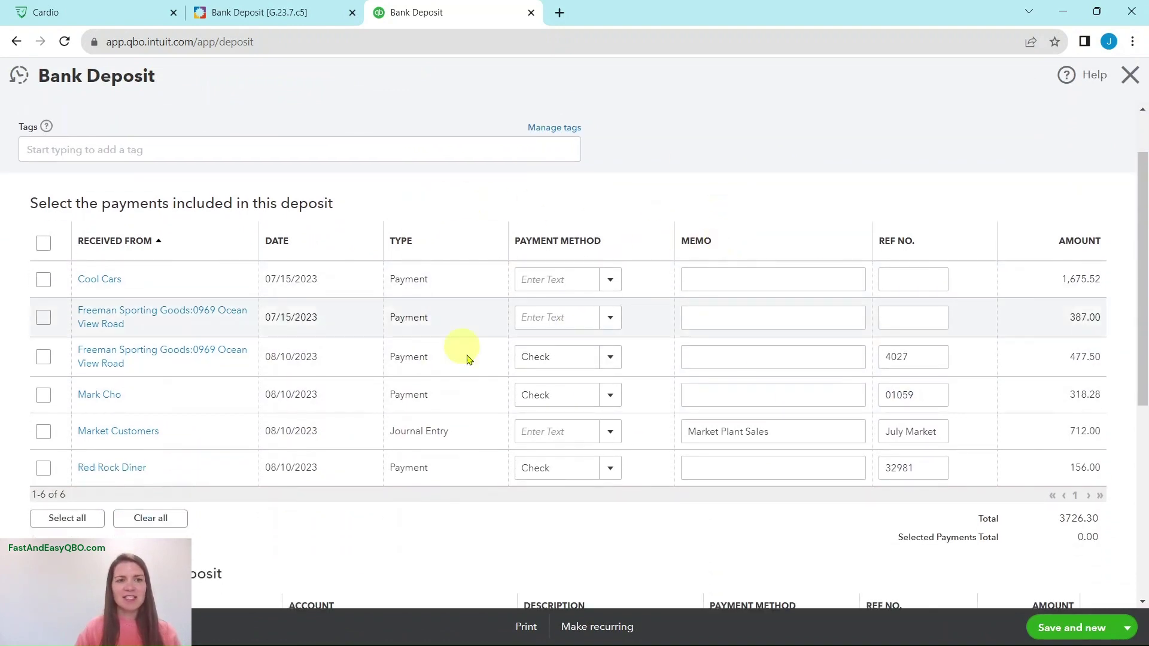
Show the BookWidgets Steps 2–3 instructions, then return to the QuickBooks deposit form
click(288, 12)
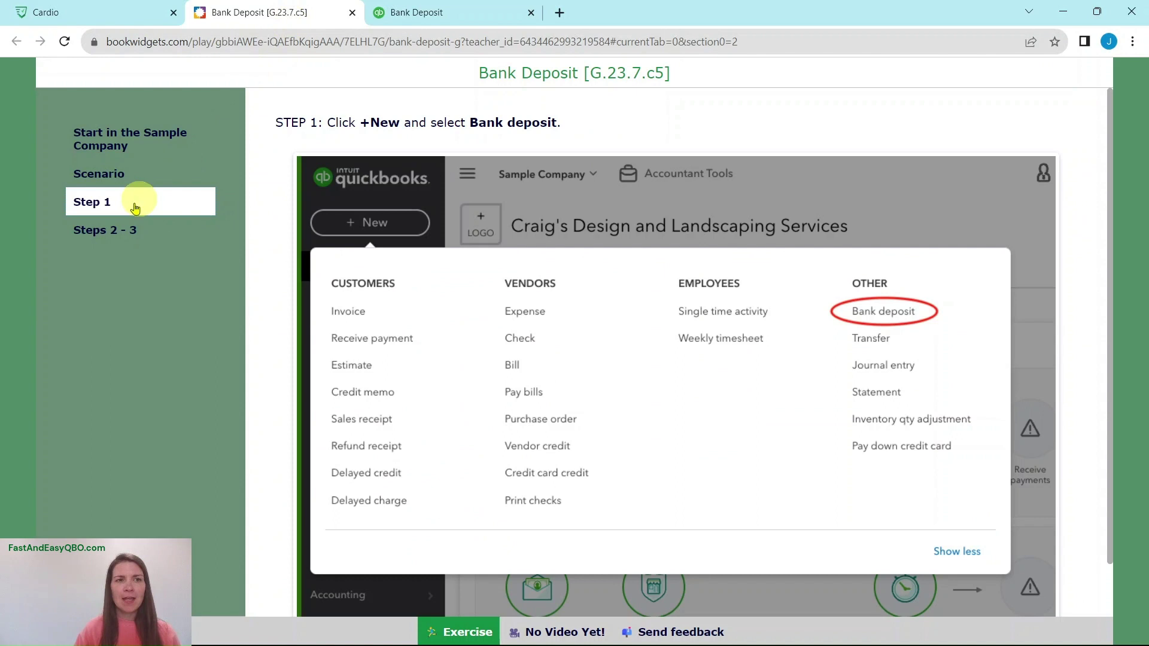
click(105, 230)
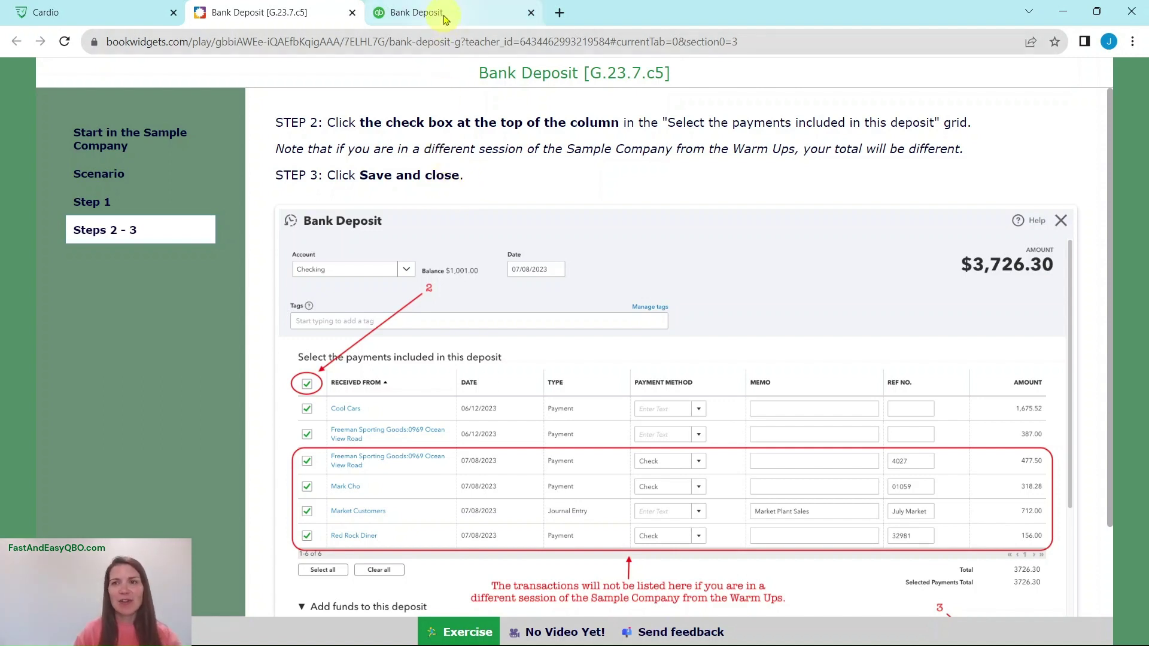
click(416, 12)
Select all six payments and save the $3,726.30 deposit to Checking with Save and close
click(44, 243)
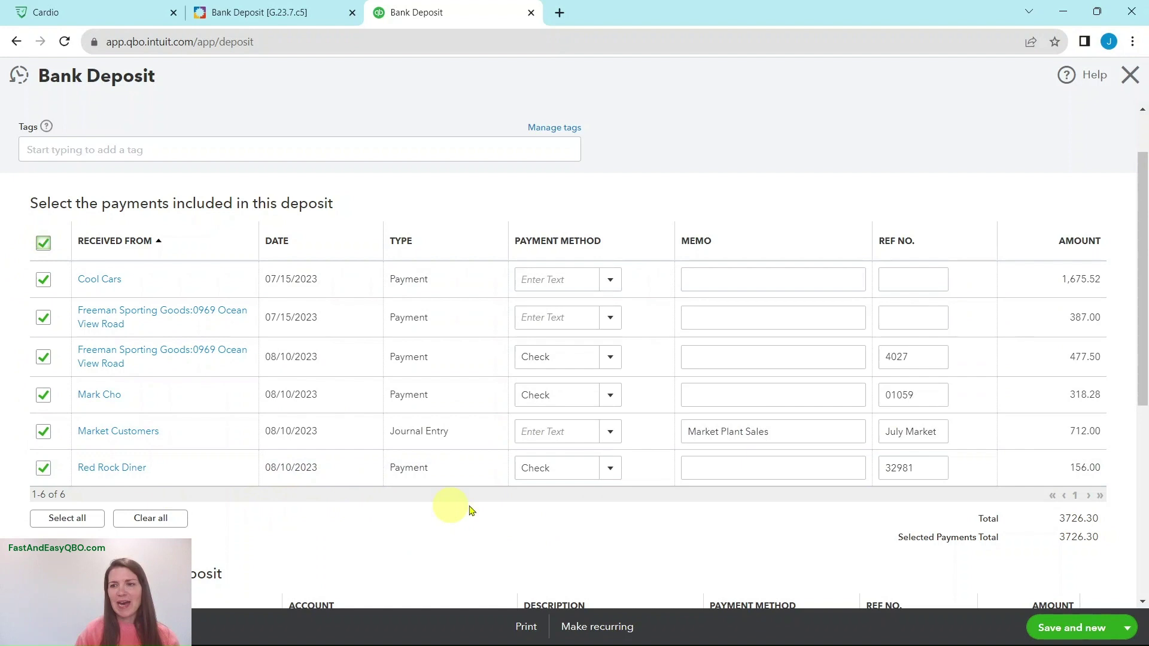
click(1130, 626)
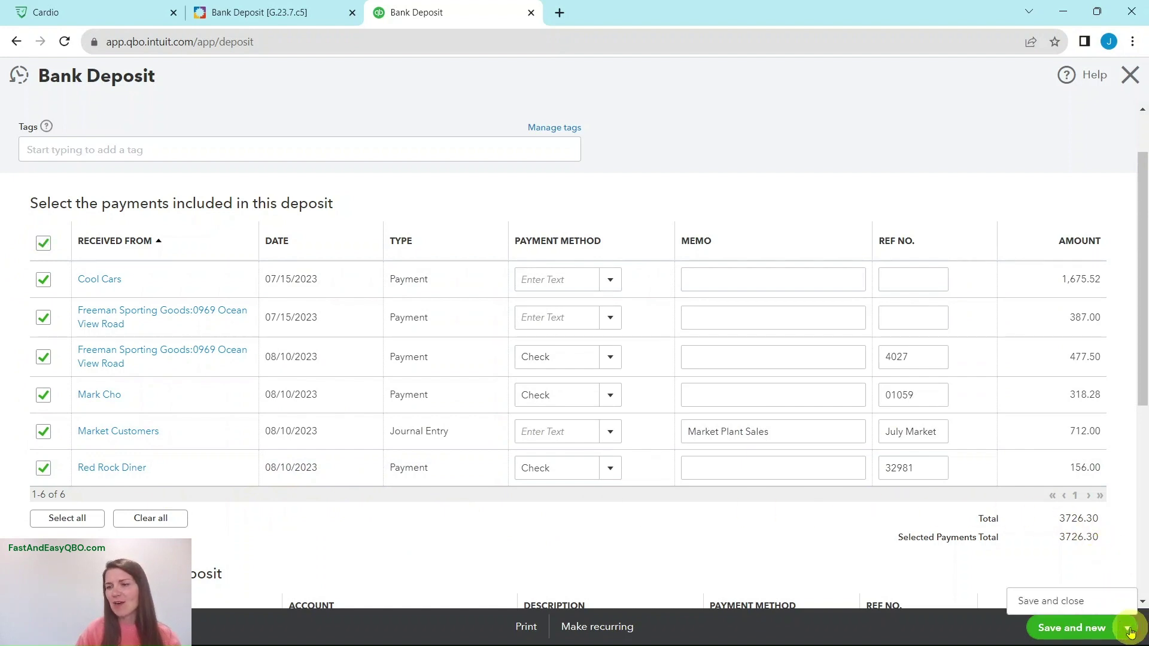
click(1036, 608)
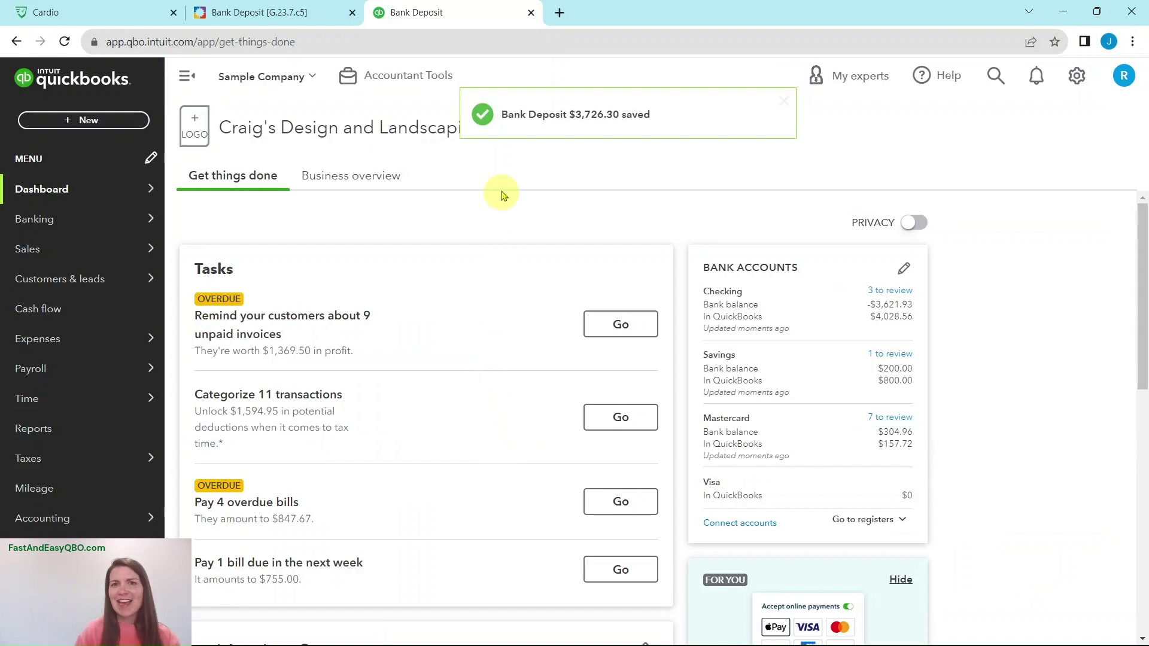